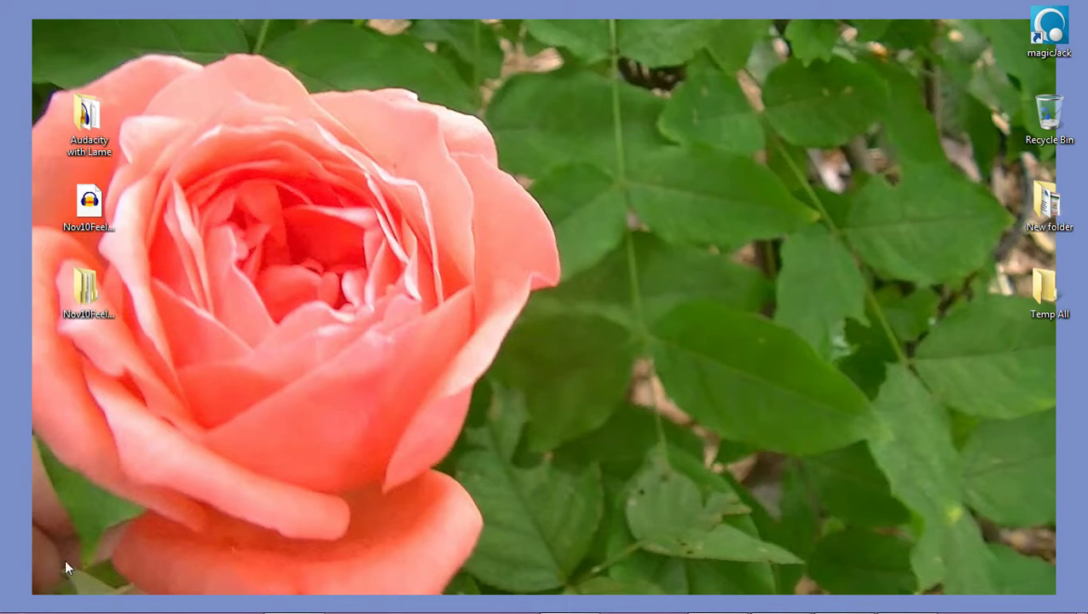
Open the Nov10Feelings2 recording in Audacity, look through the File menu, and select its opening seconds.
double_click(92, 209)
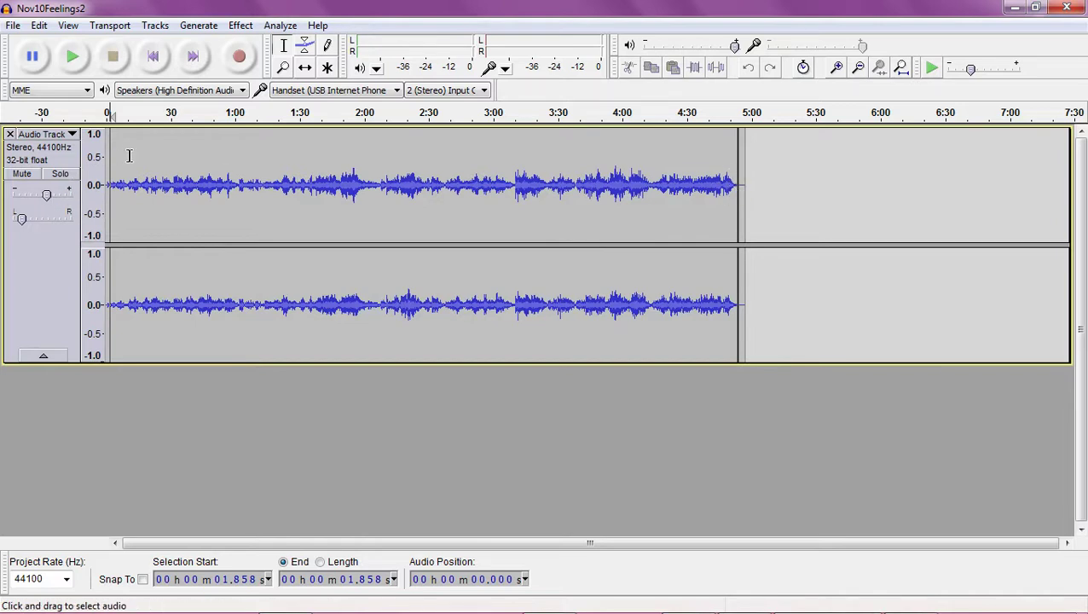
left_click(13, 26)
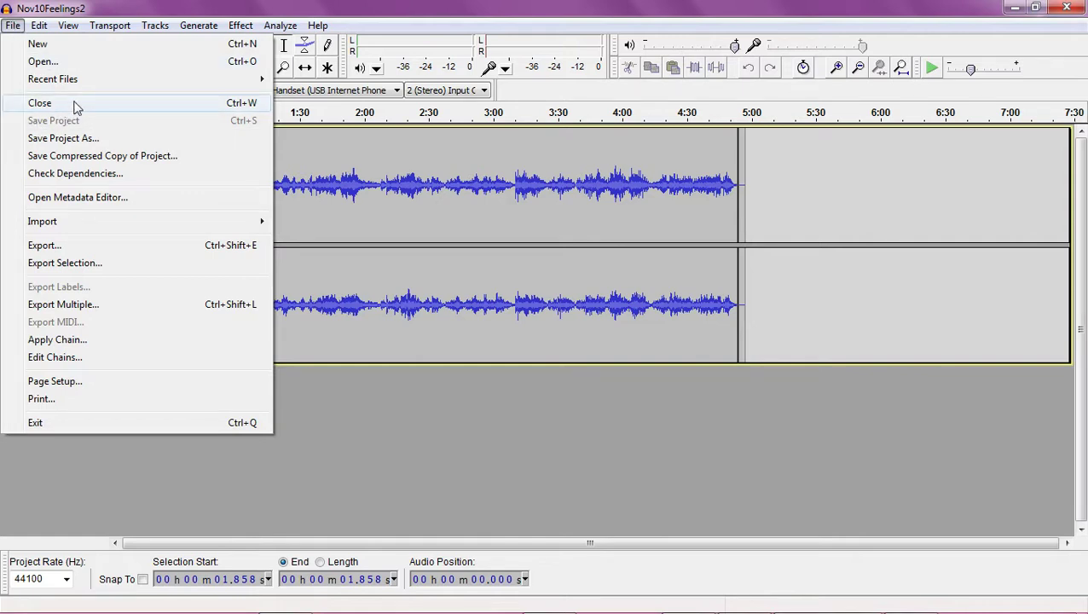
mouse_move(56, 27)
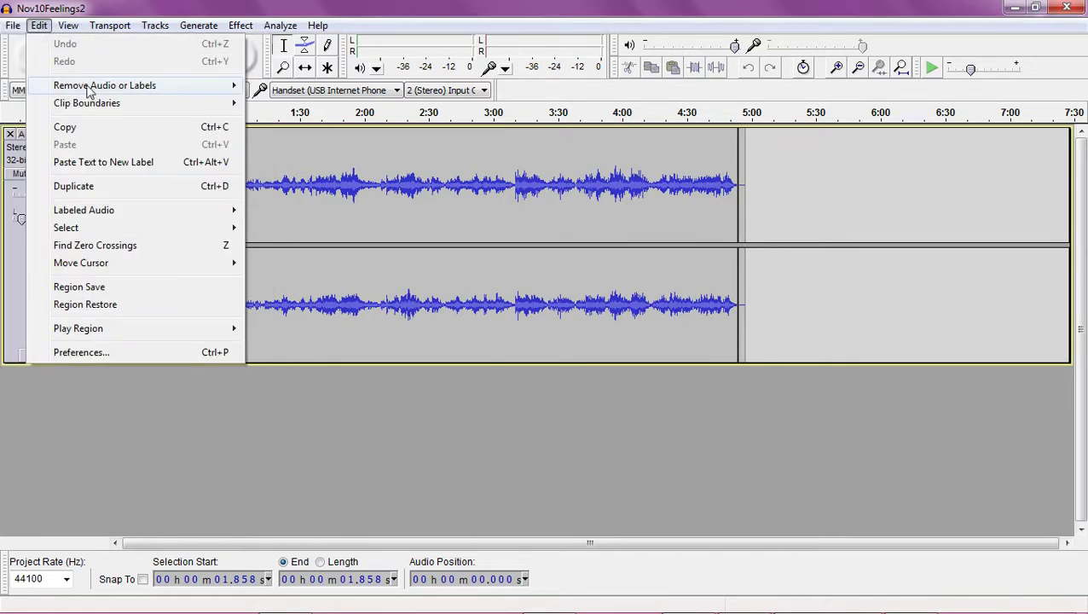
mouse_move(106, 89)
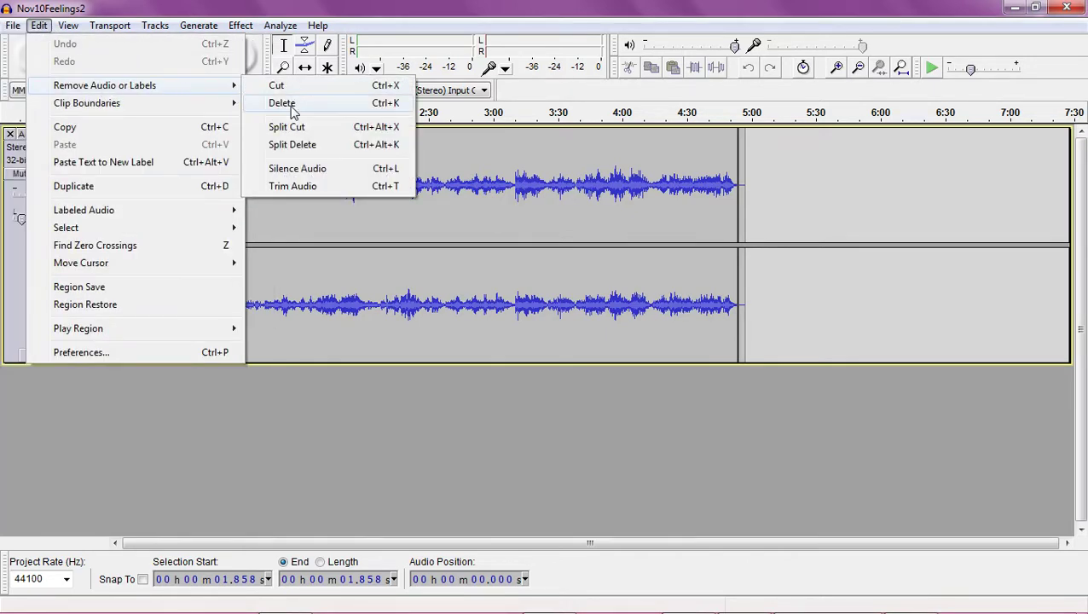
left_click(889, 318)
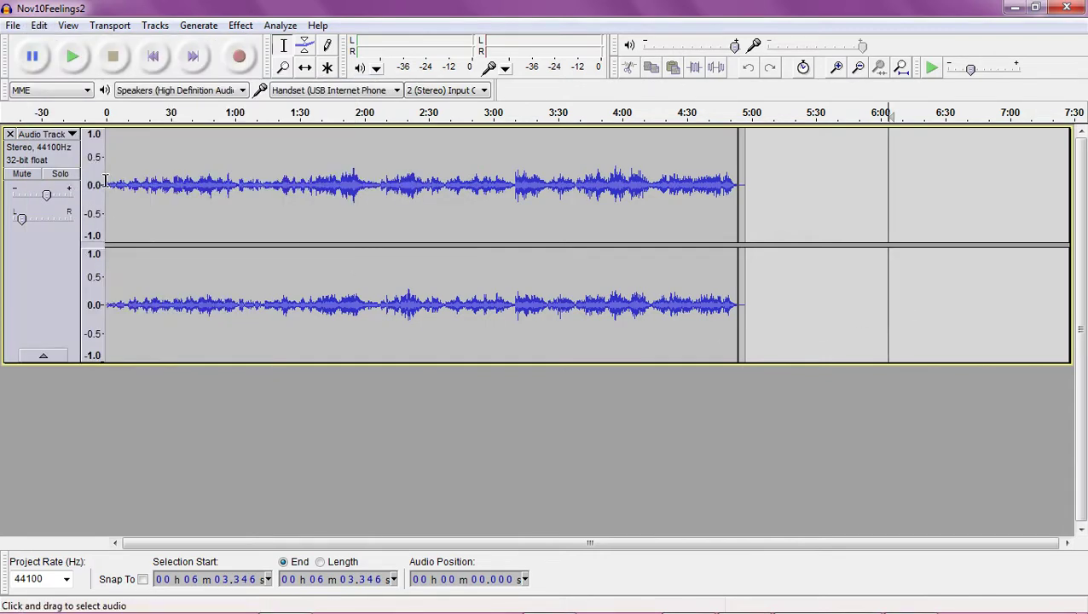
left_click_drag(105, 184, 137, 185)
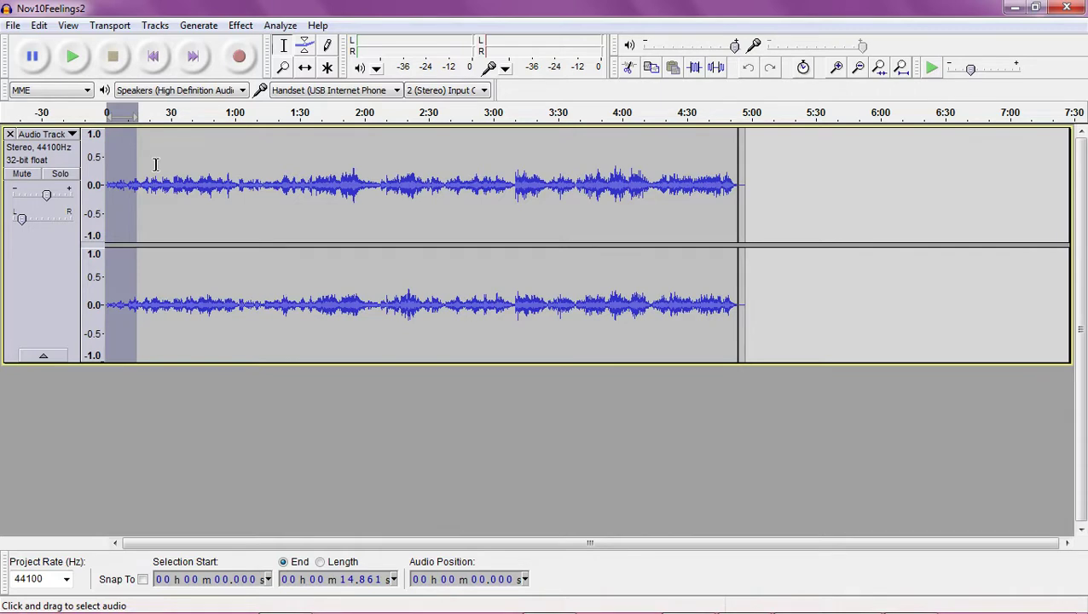
Delete the selected opening 14.861 seconds with Edit > Remove Audio or Labels > Delete.
left_click(39, 25)
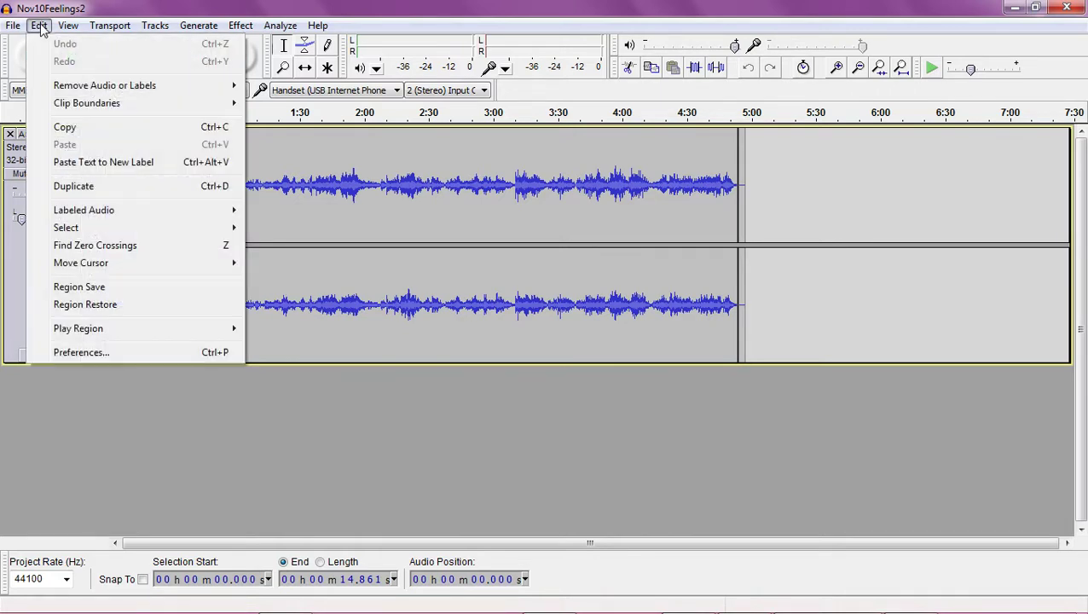
mouse_move(109, 89)
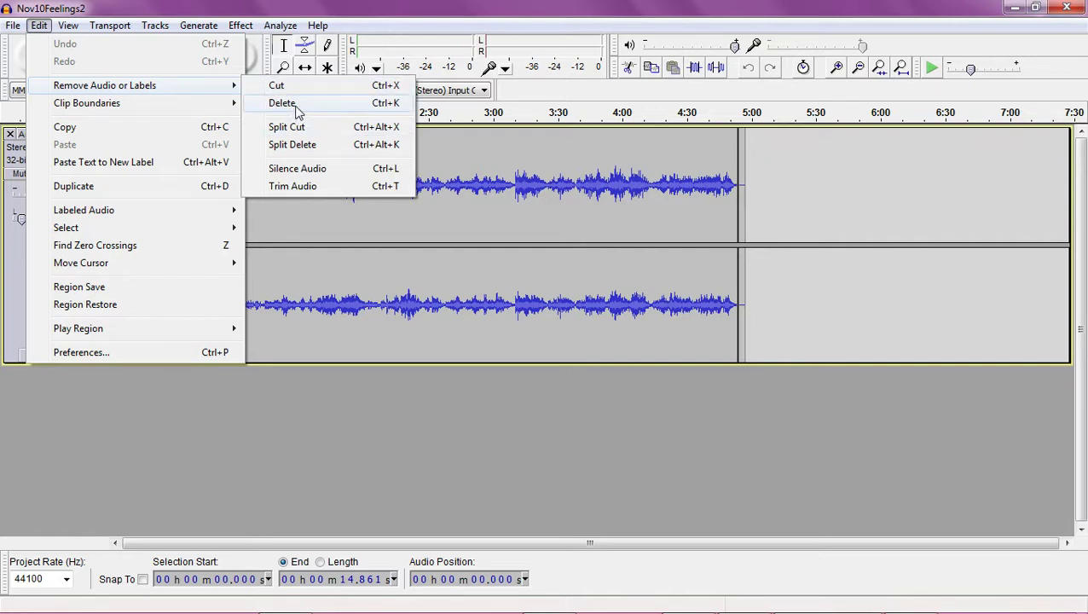
left_click(296, 109)
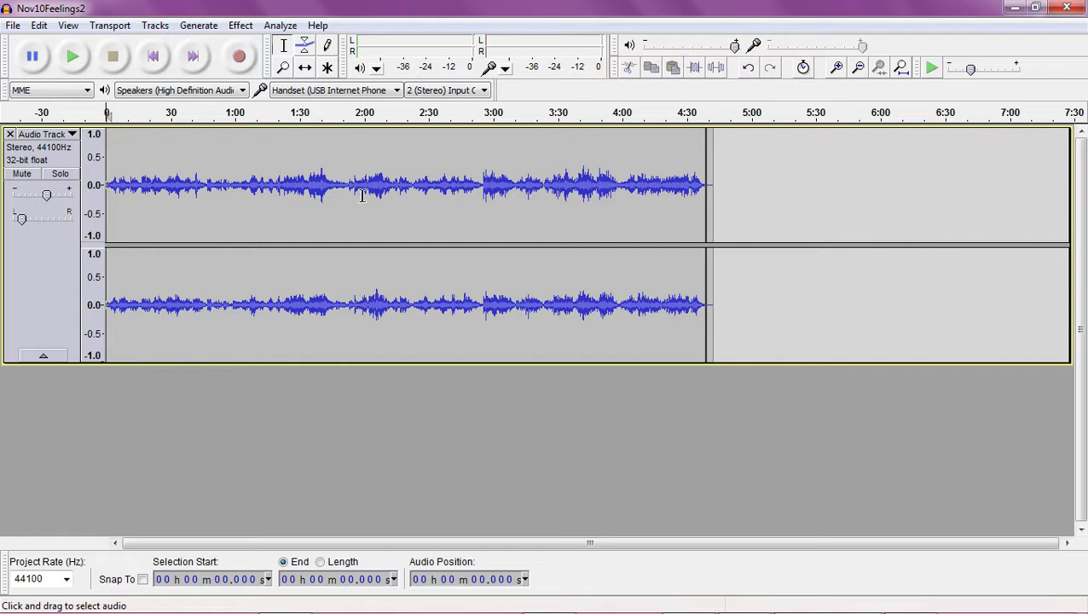
Select the first 18.204 seconds of the track and apply Fade In.
left_click(243, 25)
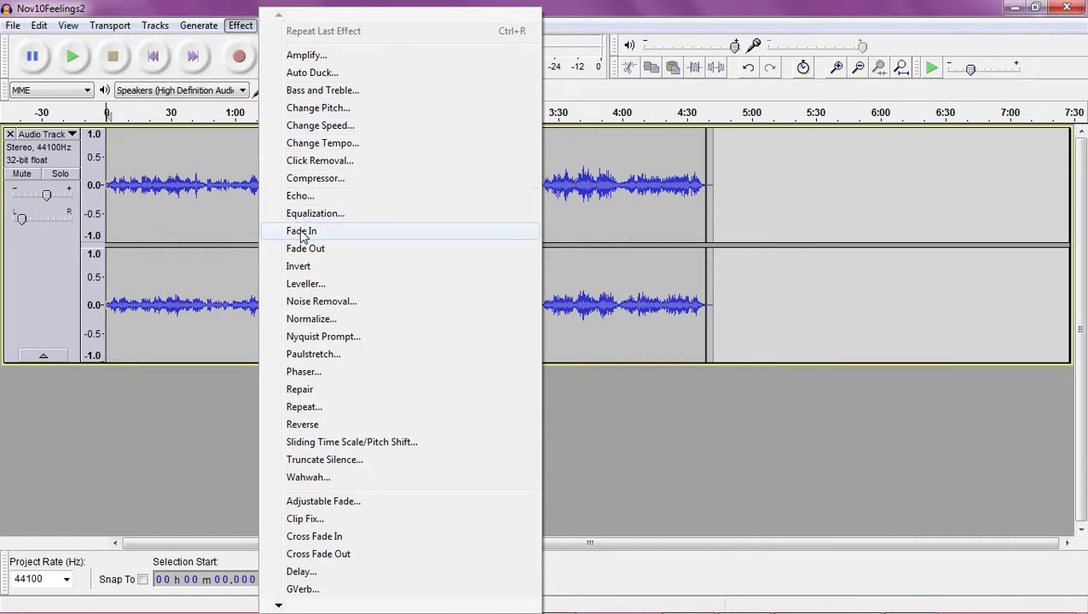
left_click(102, 184)
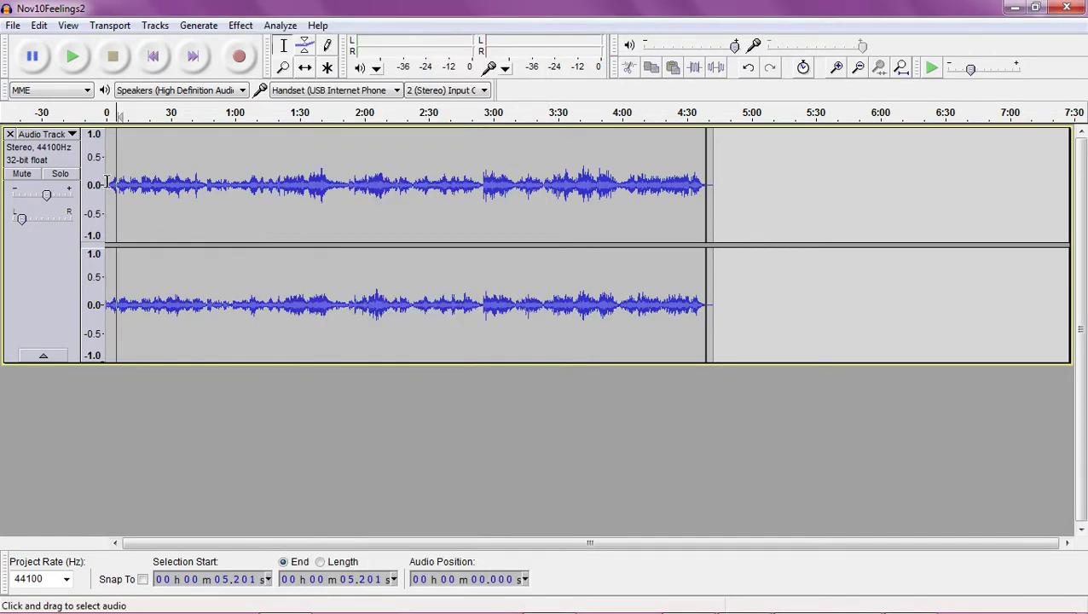
left_click_drag(106, 183, 145, 183)
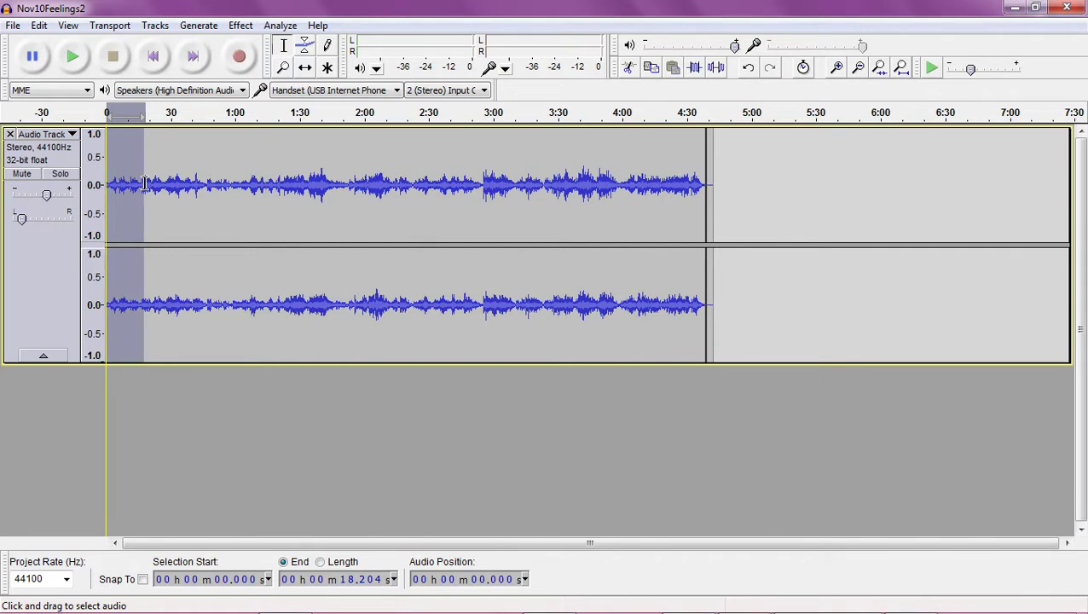
left_click(240, 25)
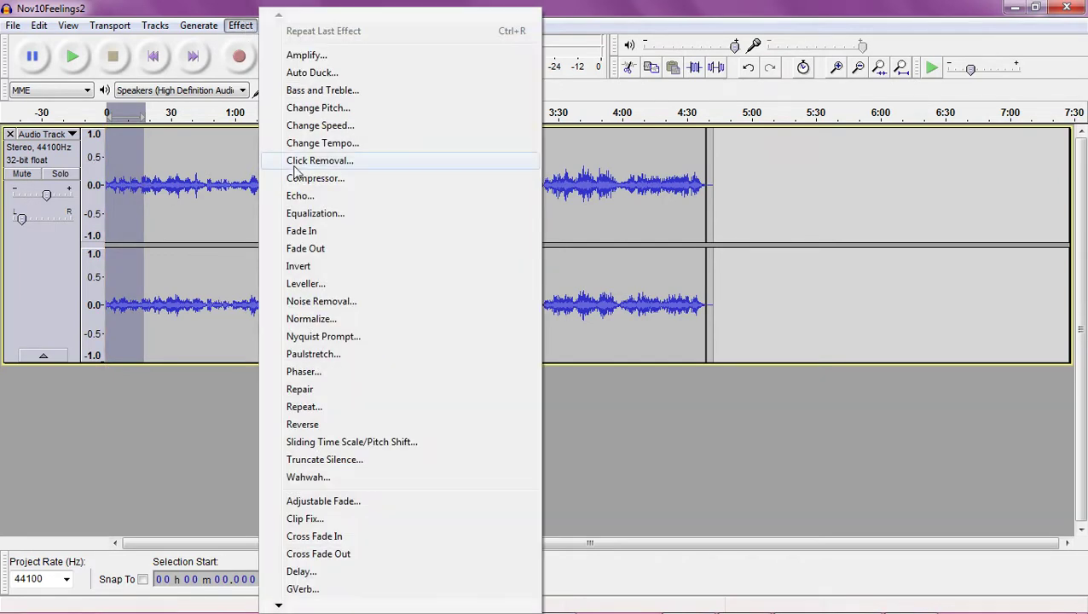
left_click(301, 231)
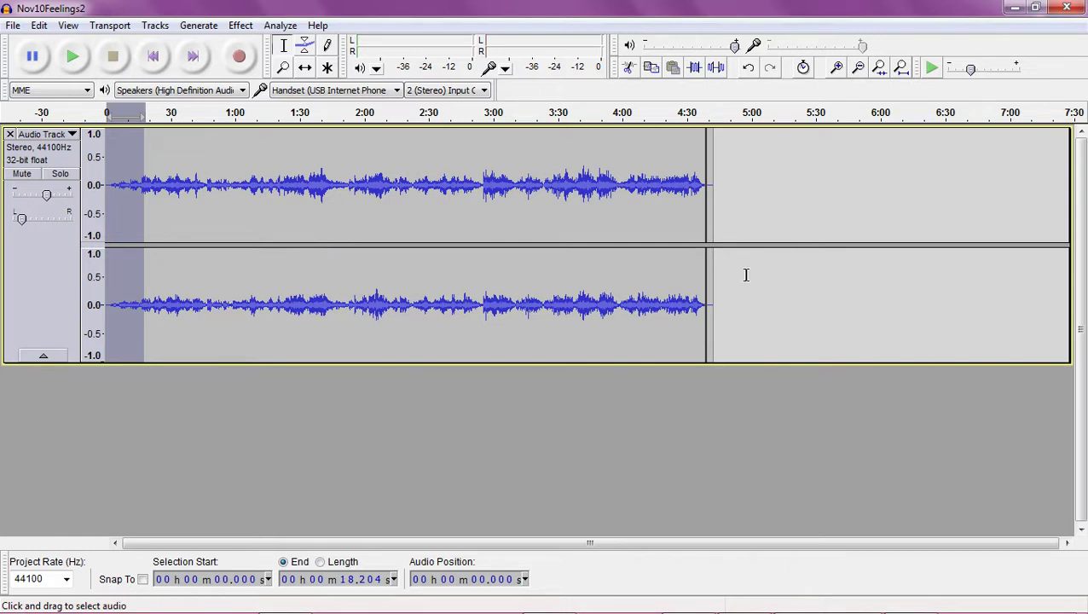
Apply Fade Out from about 4:26 to the track's end, then deselect.
left_click(680, 185)
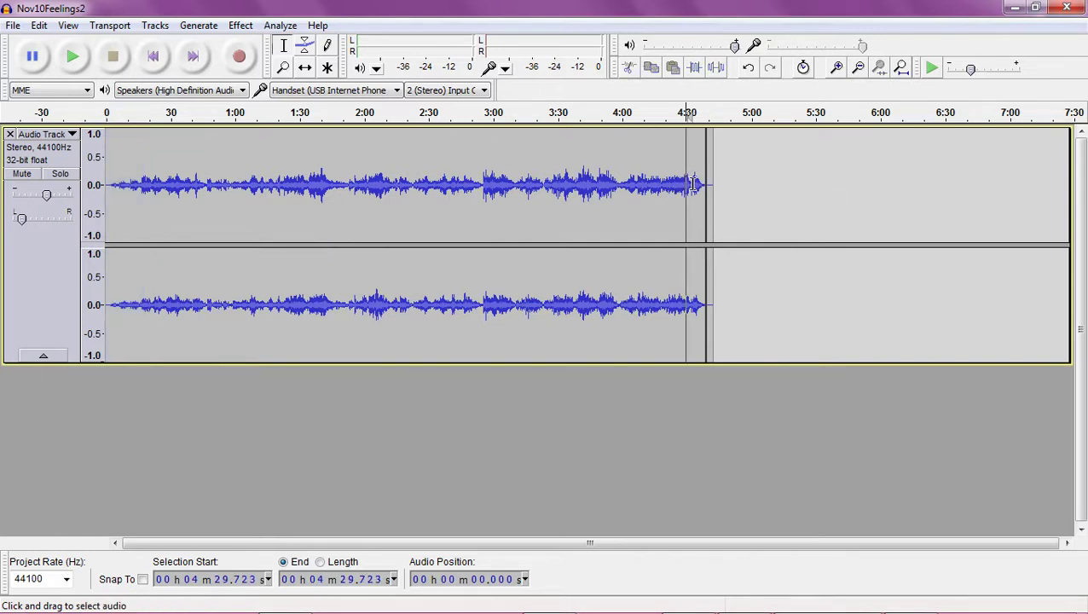
left_click_drag(679, 185, 722, 186)
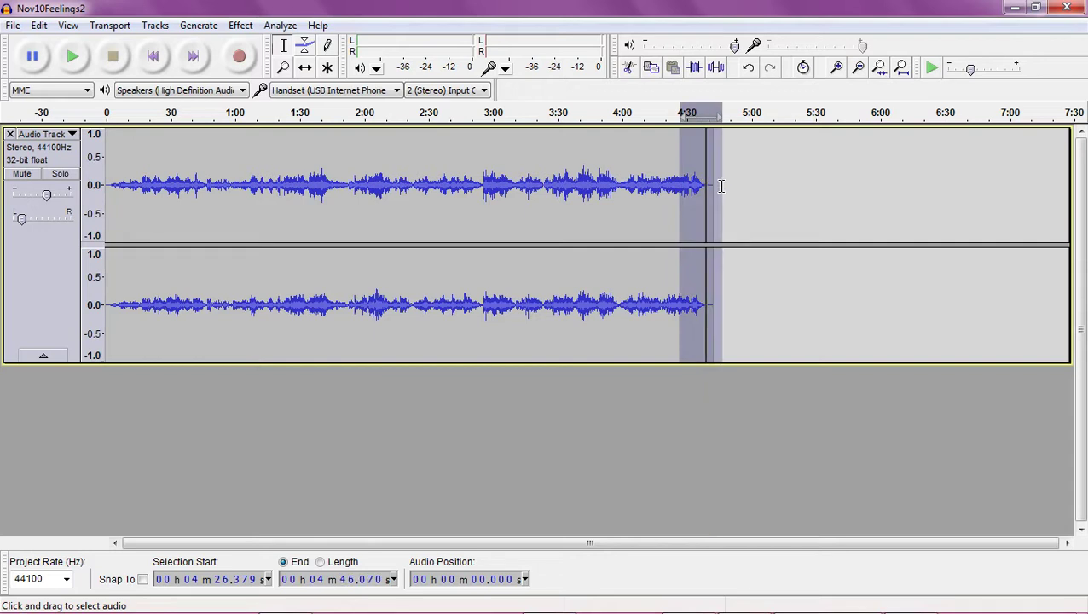
left_click(241, 26)
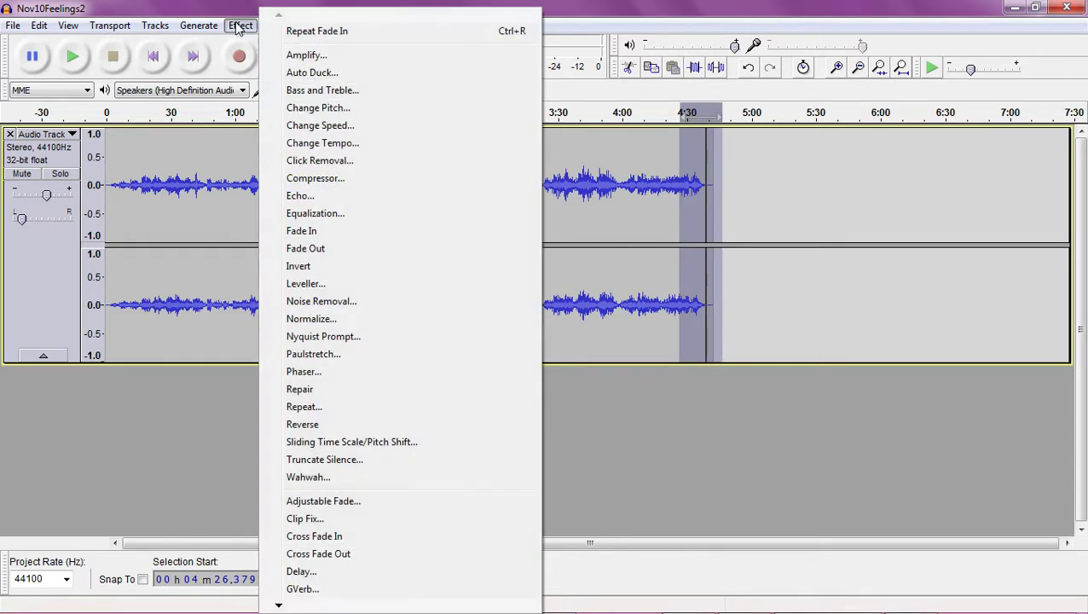
left_click(305, 248)
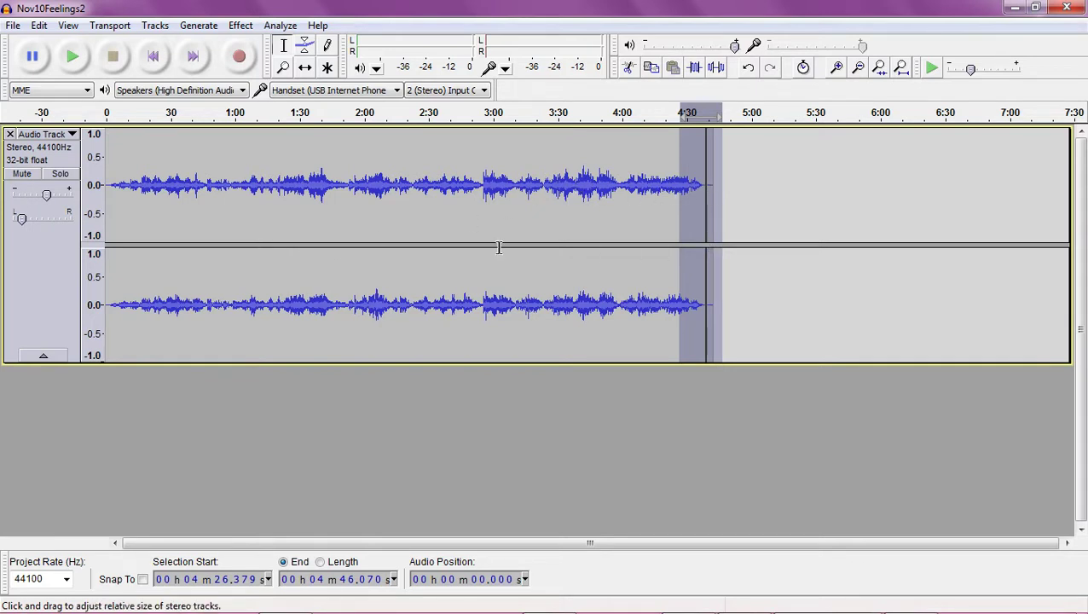
left_click(403, 221)
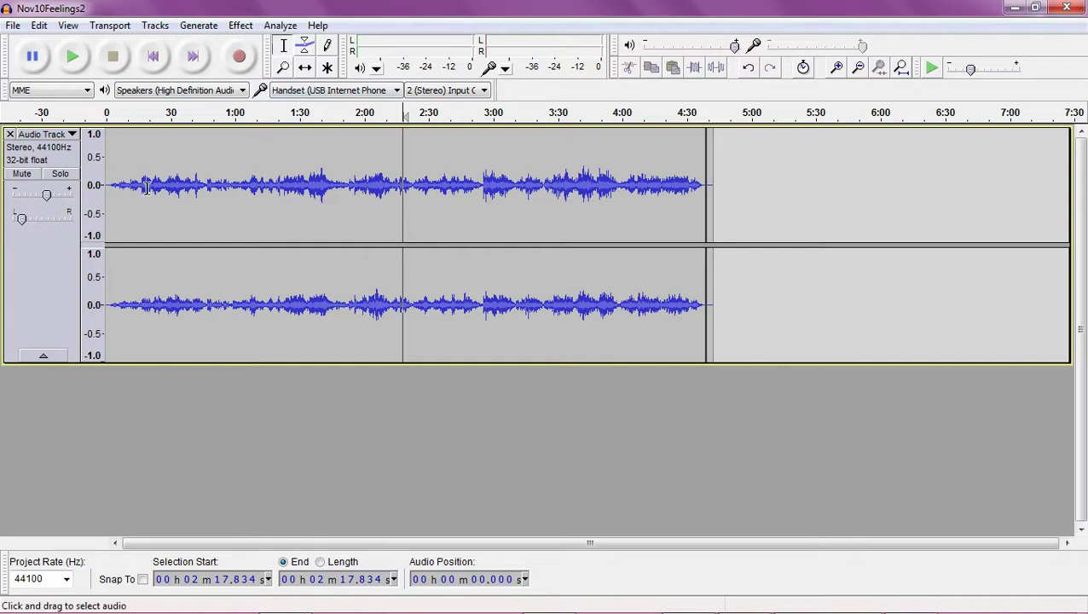
Apply the saved custom curve in Effect > Equalization to the track, then deselect.
left_click(257, 26)
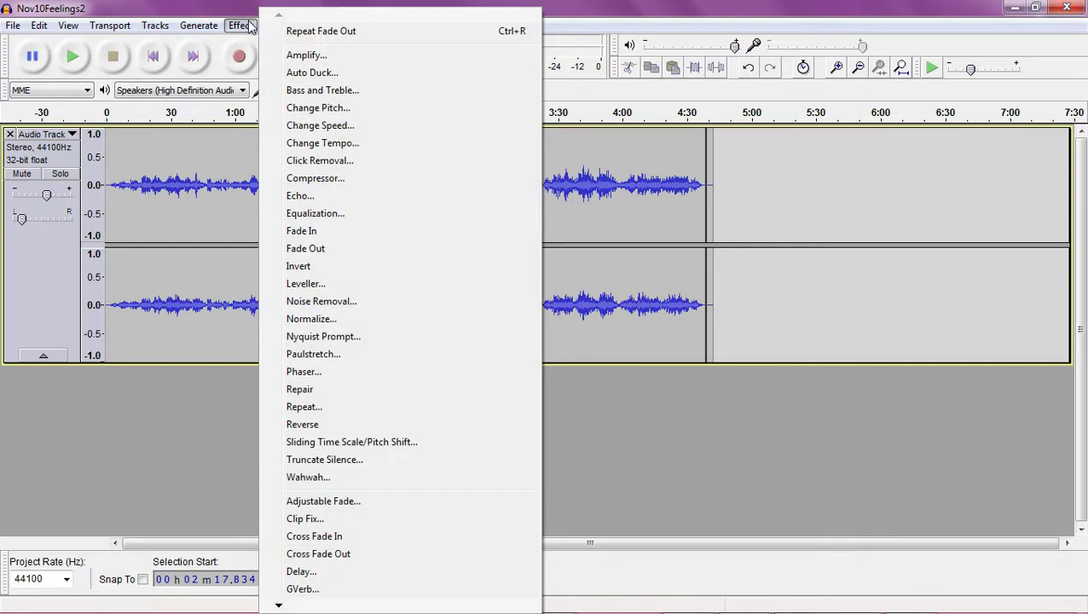
left_click(325, 215)
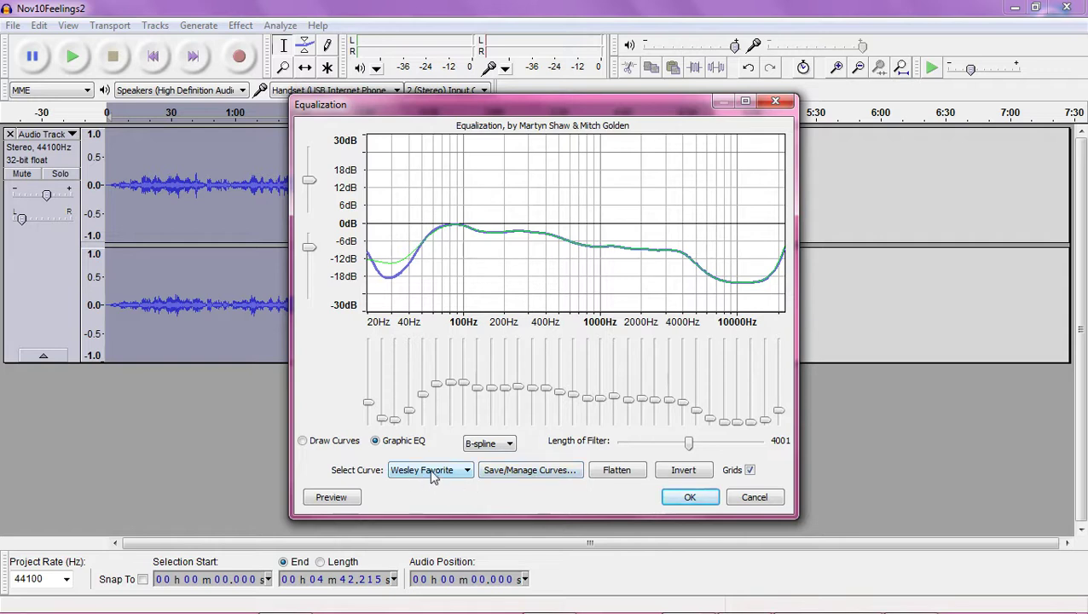
left_click(696, 497)
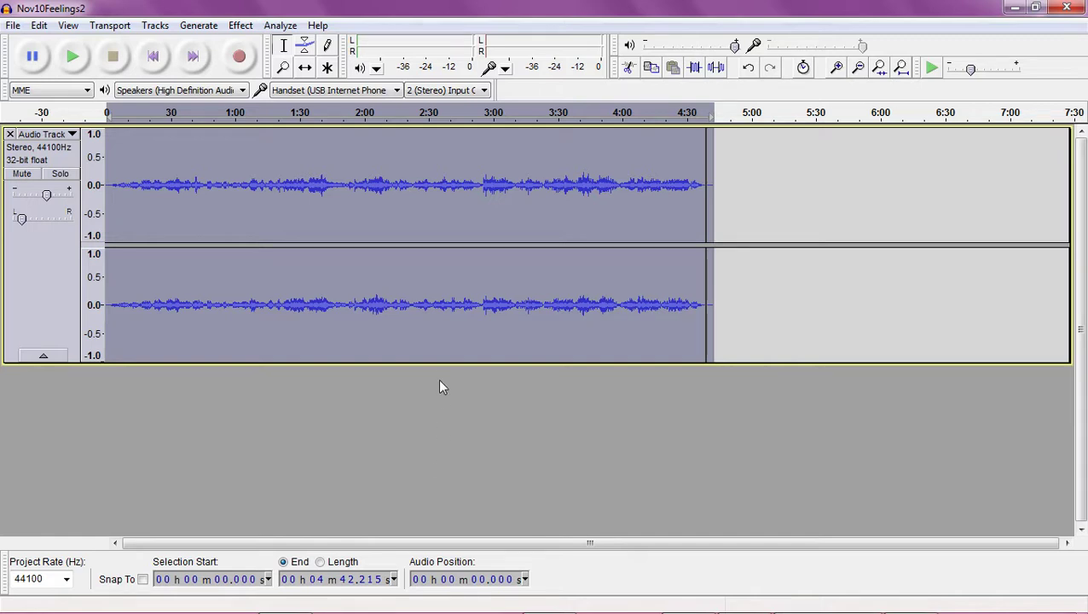
left_click(238, 437)
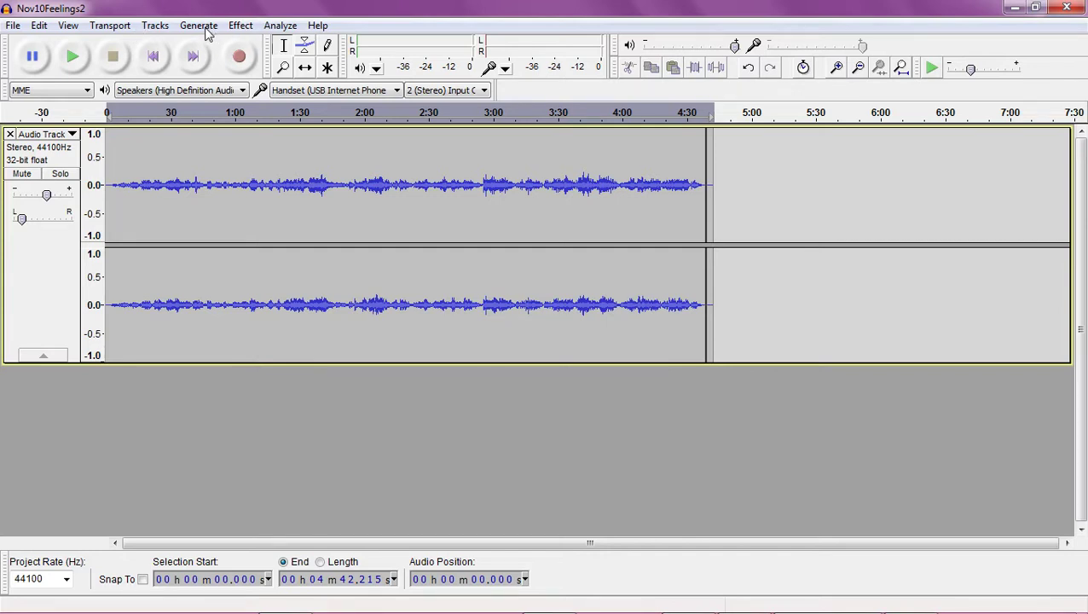
Generate silence over 0:56.471–1:18.019, then deselect and place the cursor near 1:08.
left_click_drag(226, 181, 272, 181)
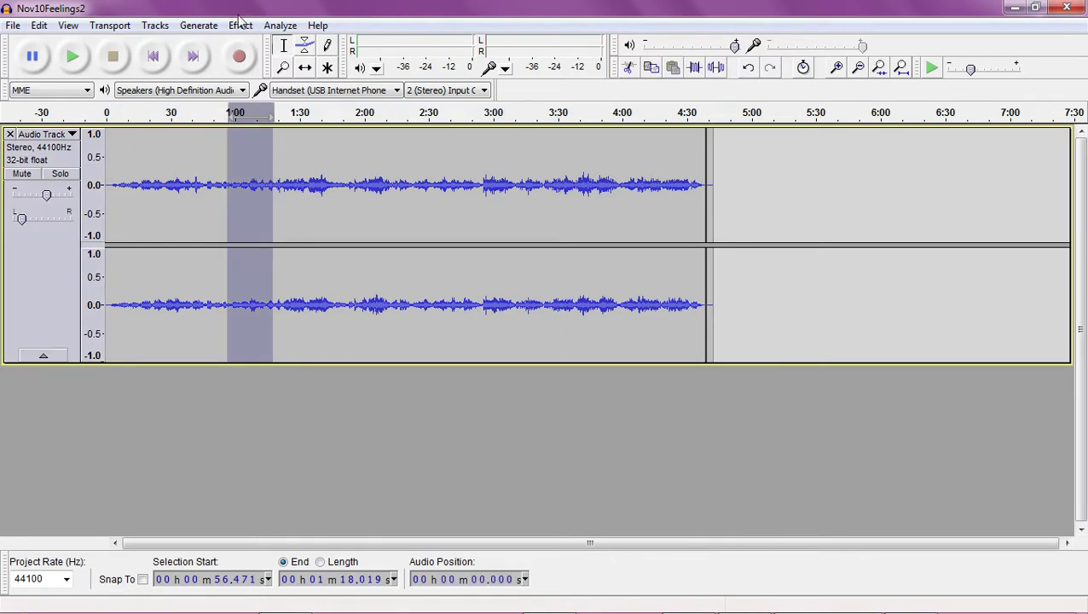
left_click(199, 26)
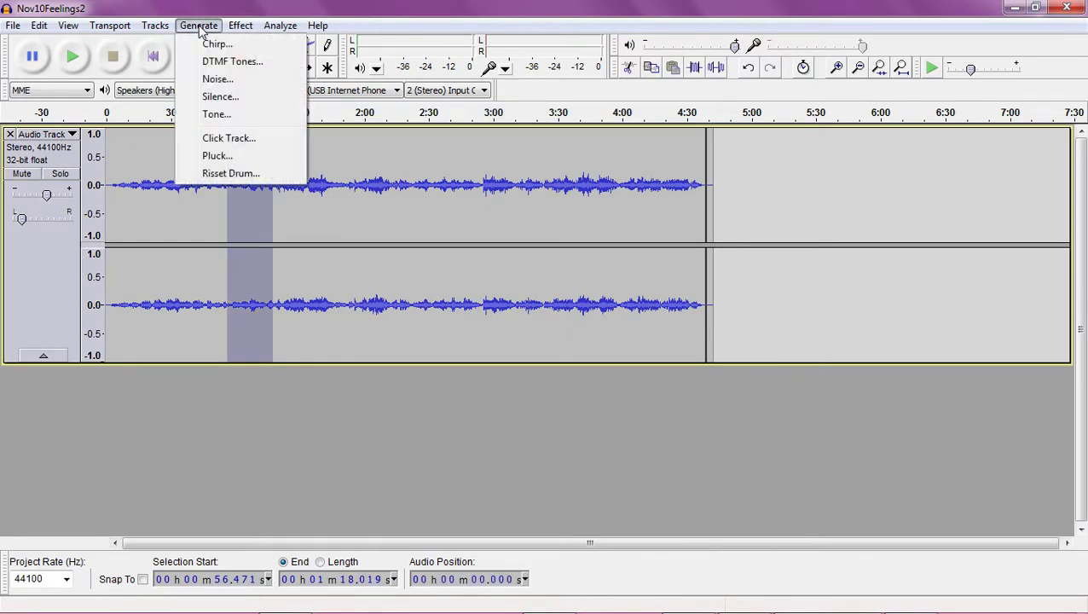
left_click(220, 97)
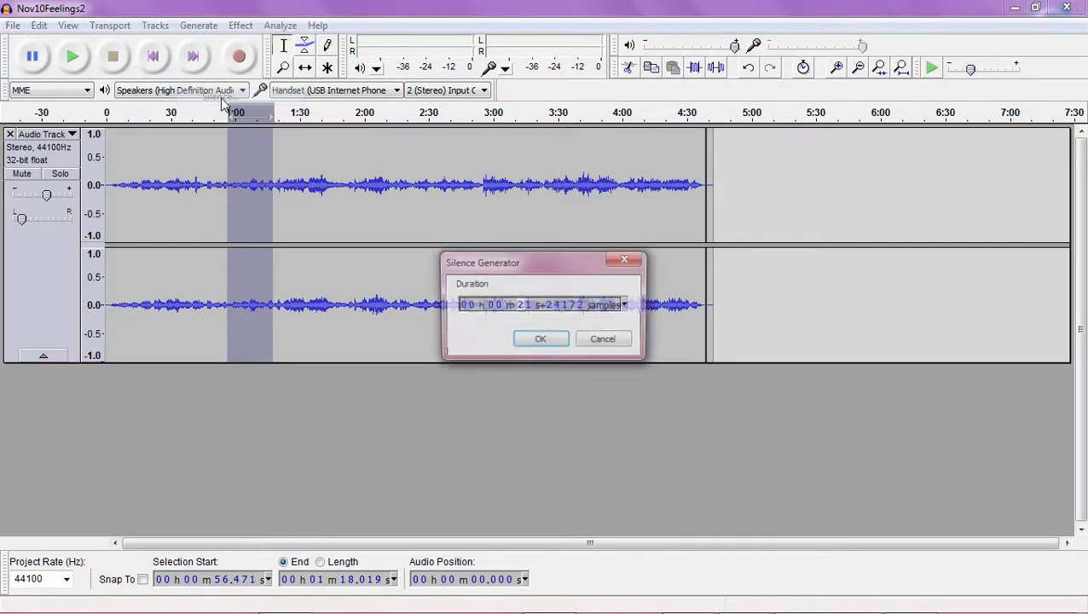
left_click(542, 340)
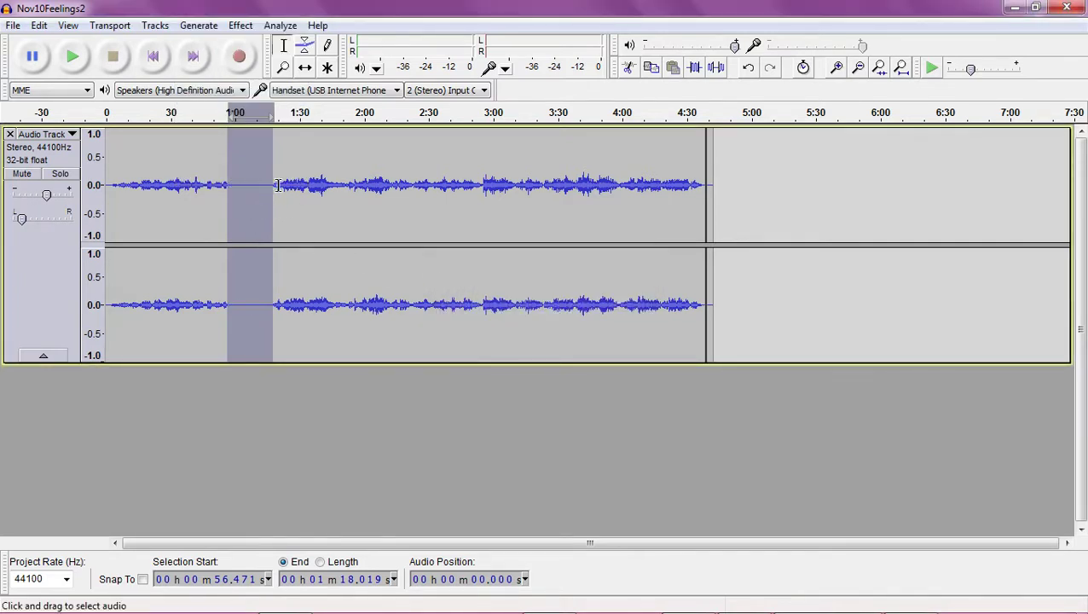
left_click(220, 185)
left_click(254, 187)
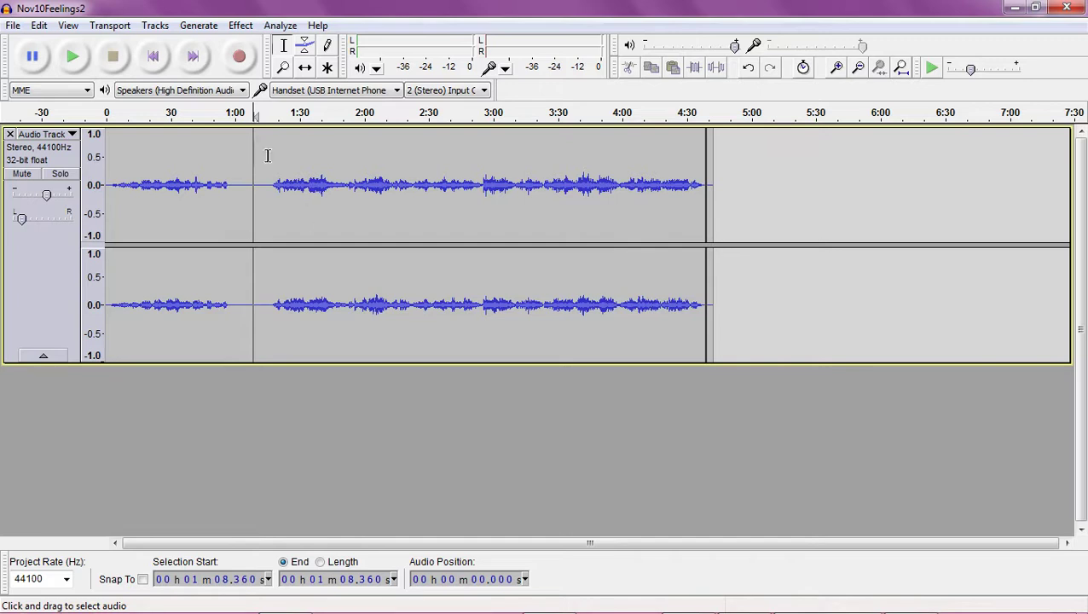
Amplify the whole recording with an Amplification value of 5 dB.
left_click(242, 25)
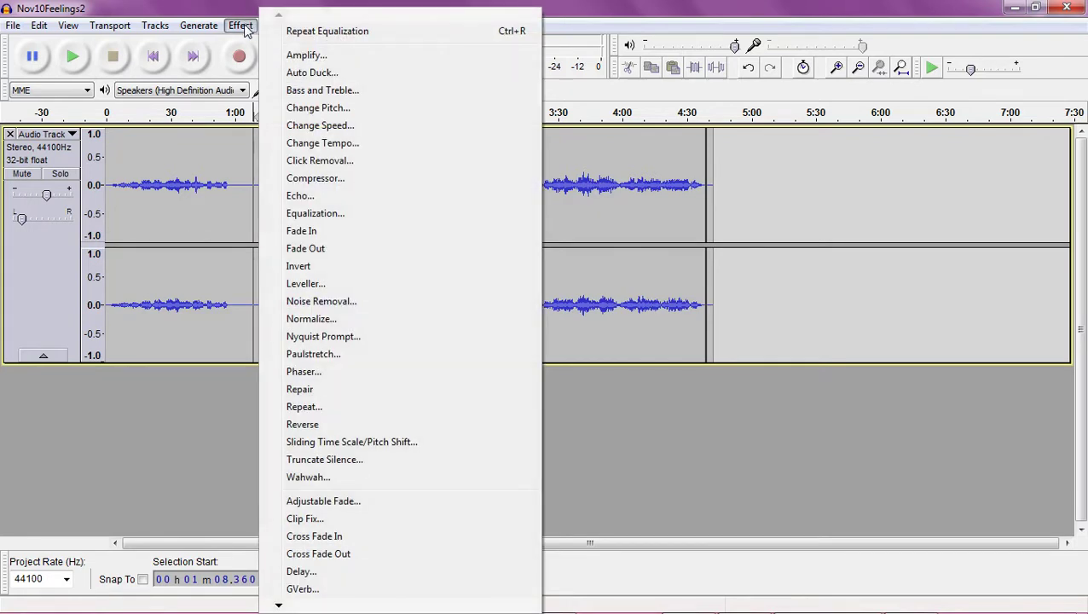
left_click(307, 55)
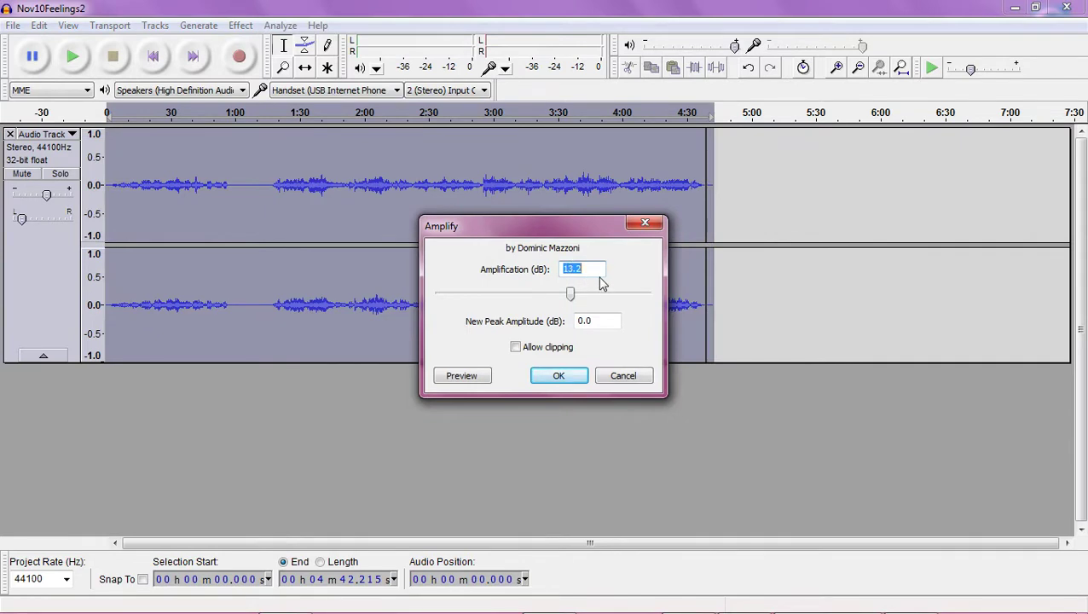
key("BackSpace")
type("5")
left_click(559, 377)
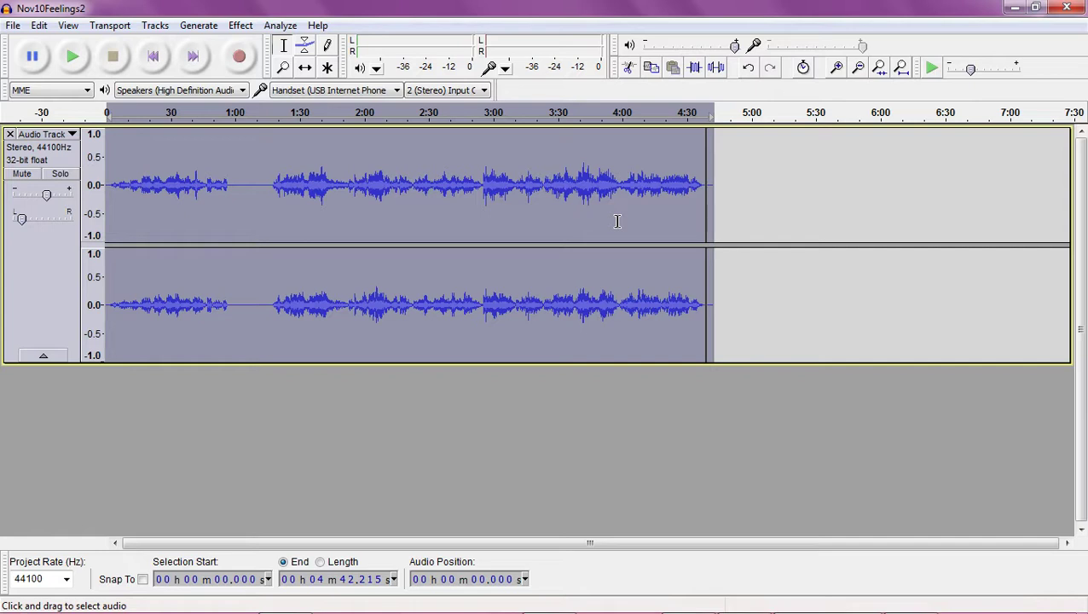
left_click(240, 25)
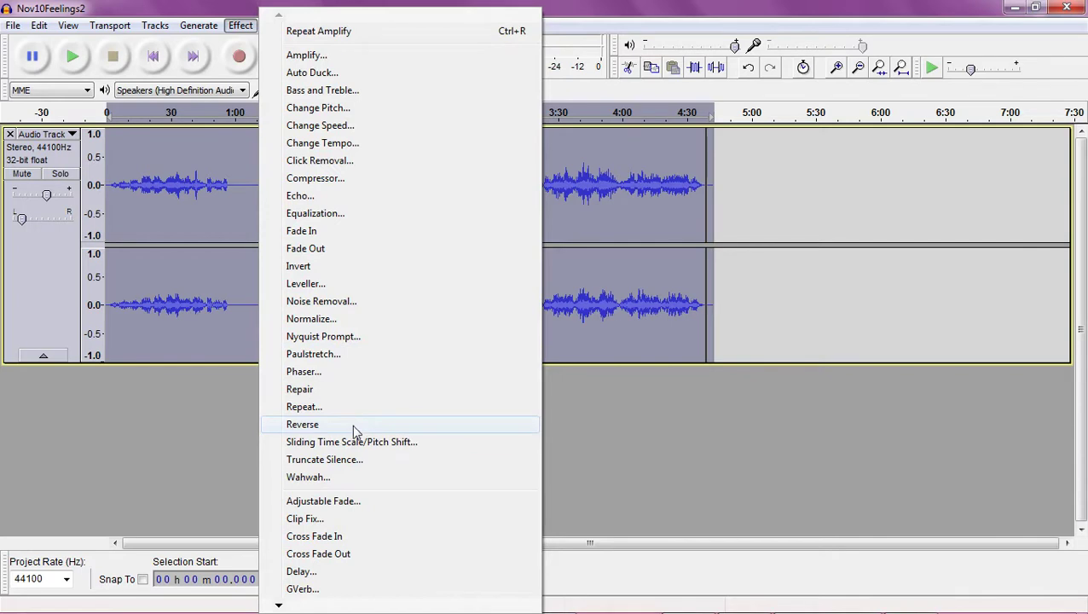
left_click(317, 319)
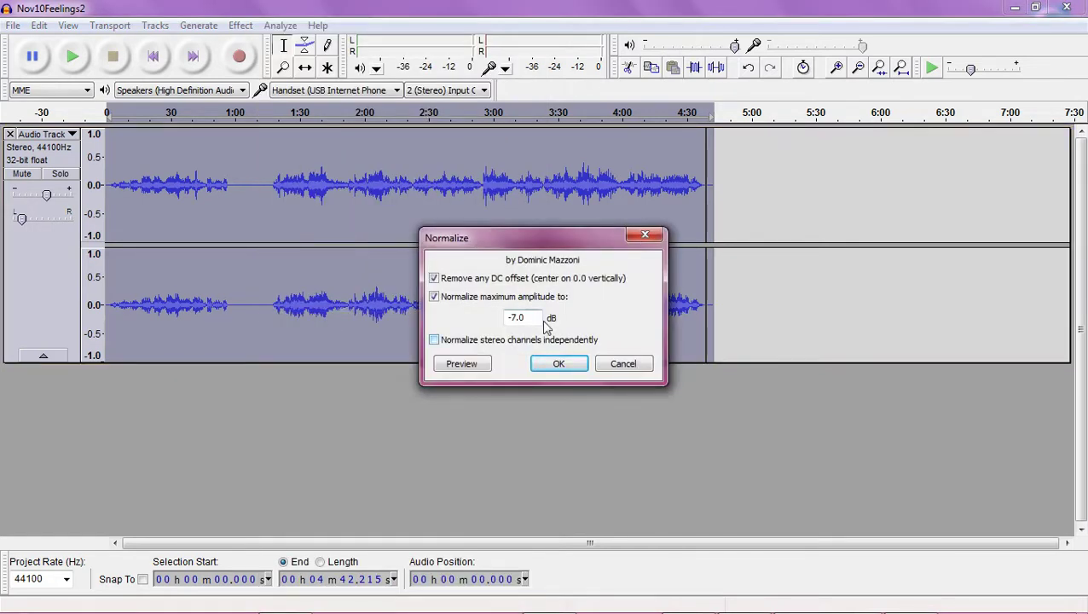
left_click(633, 371)
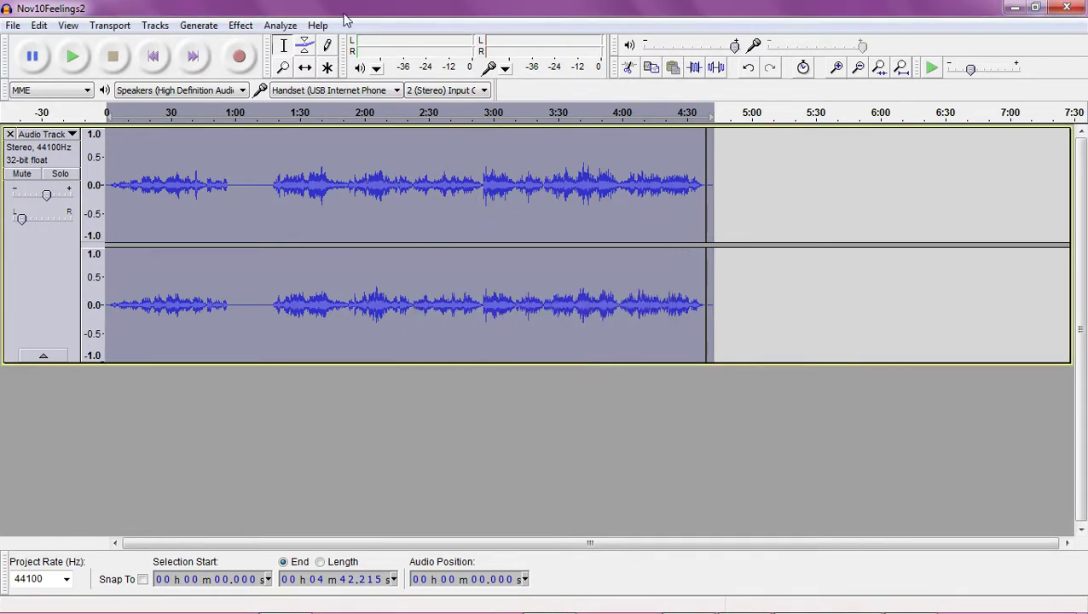
left_click(241, 27)
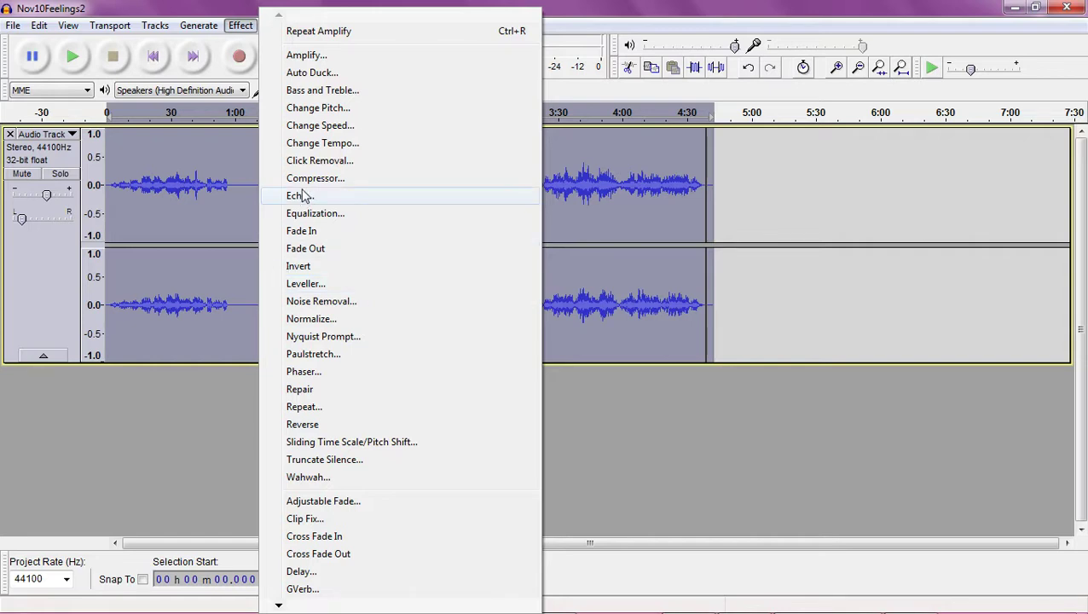
Pan the track 40% right and return its gain slider to 0 dB.
left_click(42, 254)
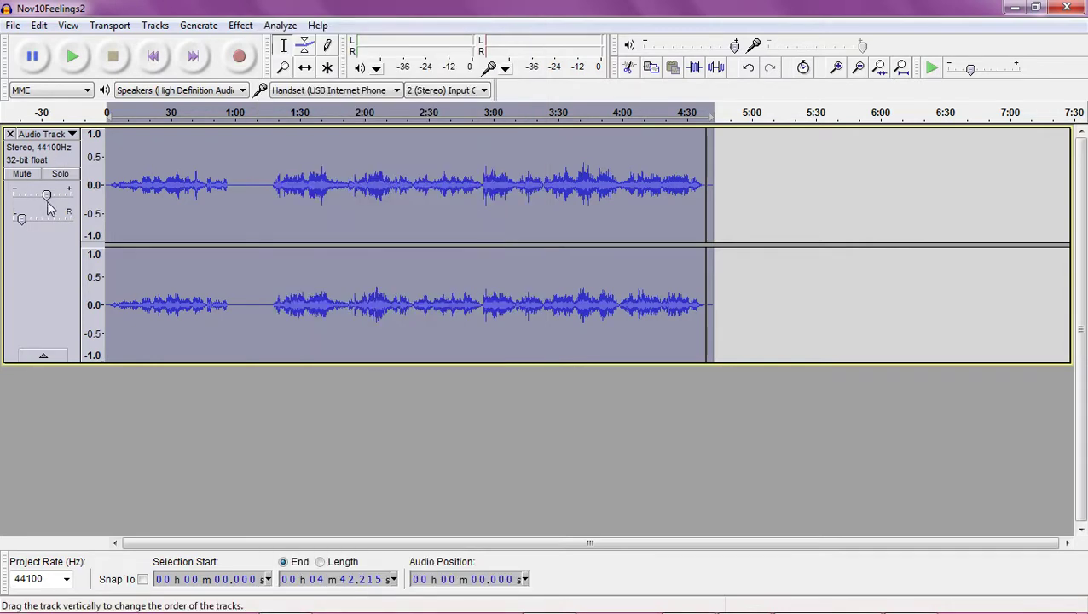
mouse_move(46, 198)
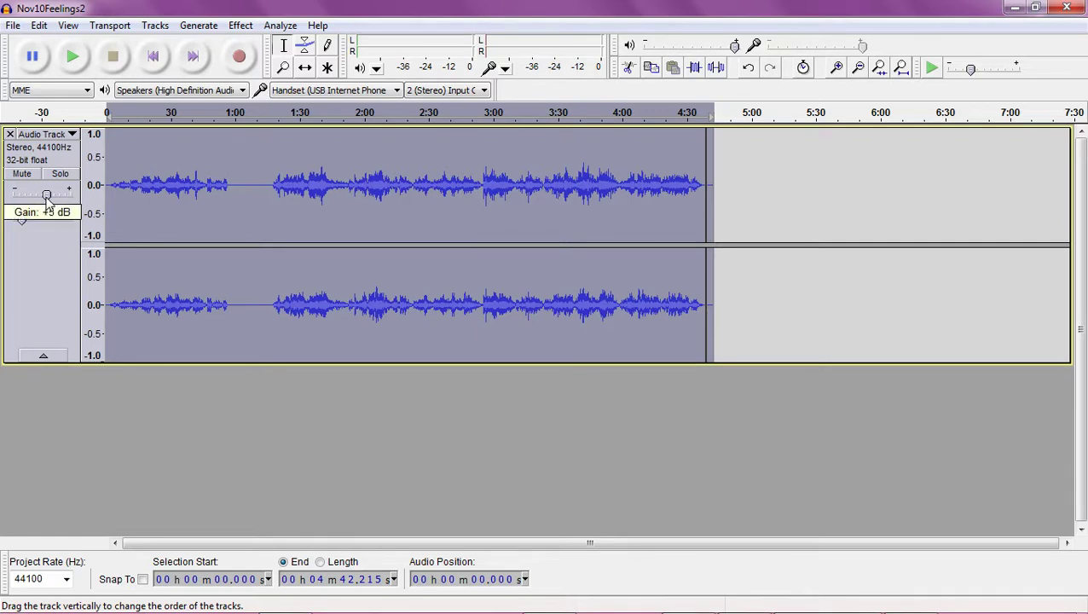
left_click_drag(46, 199, 45, 199)
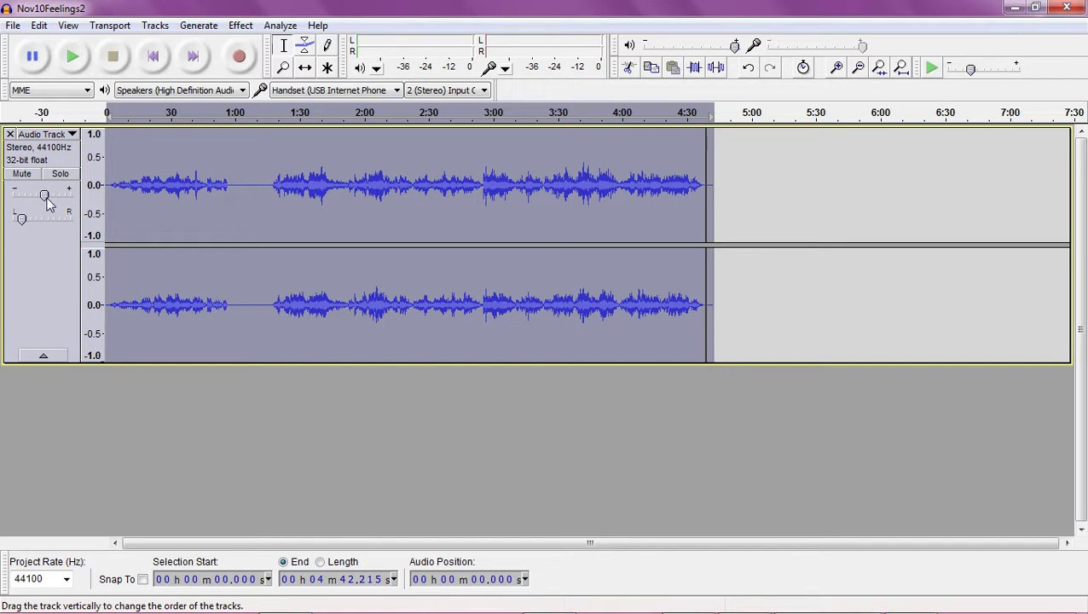
left_click_drag(26, 219, 44, 220)
left_click_drag(44, 218, 48, 220)
mouse_move(45, 195)
left_click_drag(45, 195, 45, 196)
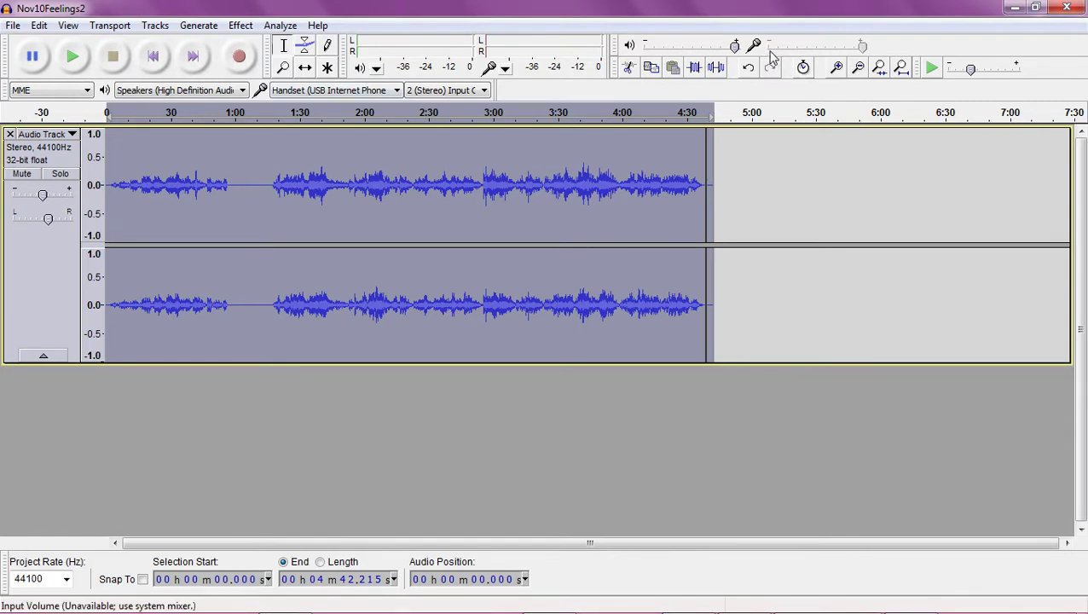
Lower the Output Volume slider to 0.4.
mouse_move(736, 48)
left_mouse_down()
mouse_move(673, 49)
mouse_move(739, 49)
left_mouse_up()
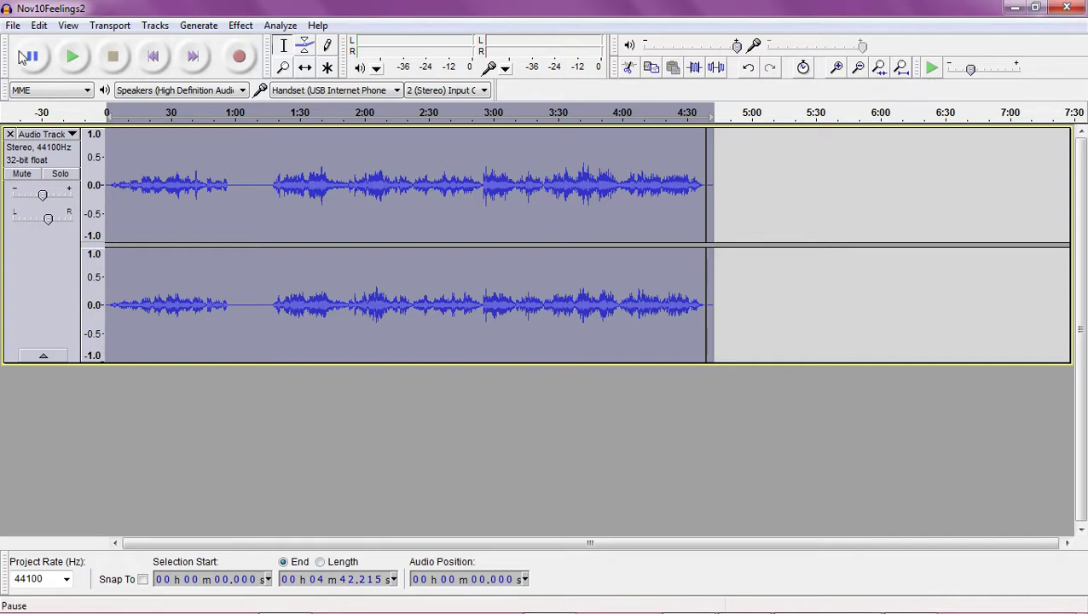
left_click(15, 26)
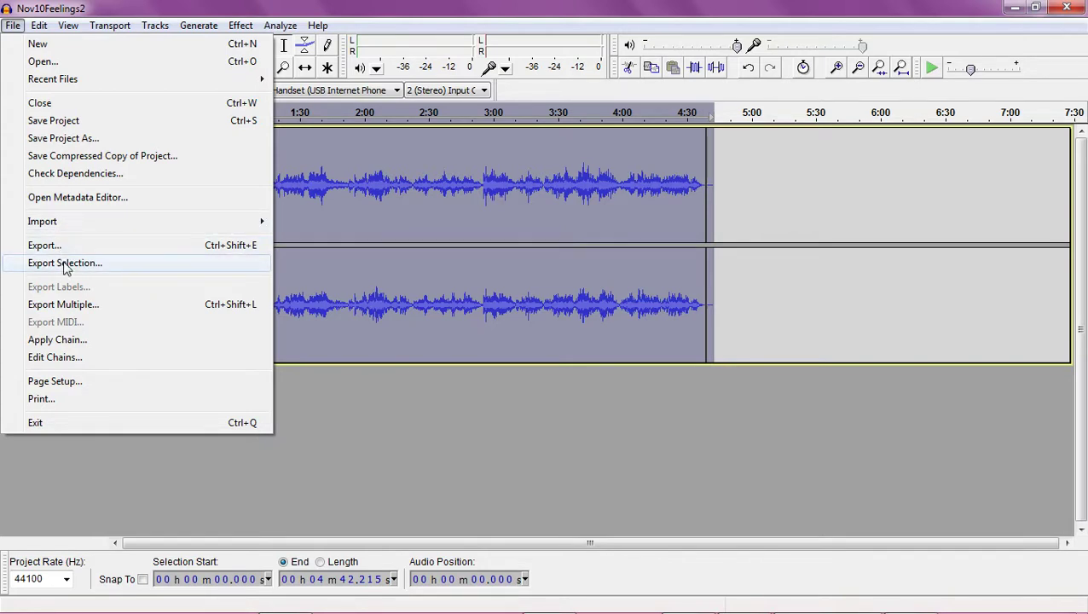
Export the selection to the Desktop as MP3 file Nov10Feelings2.
left_click(65, 264)
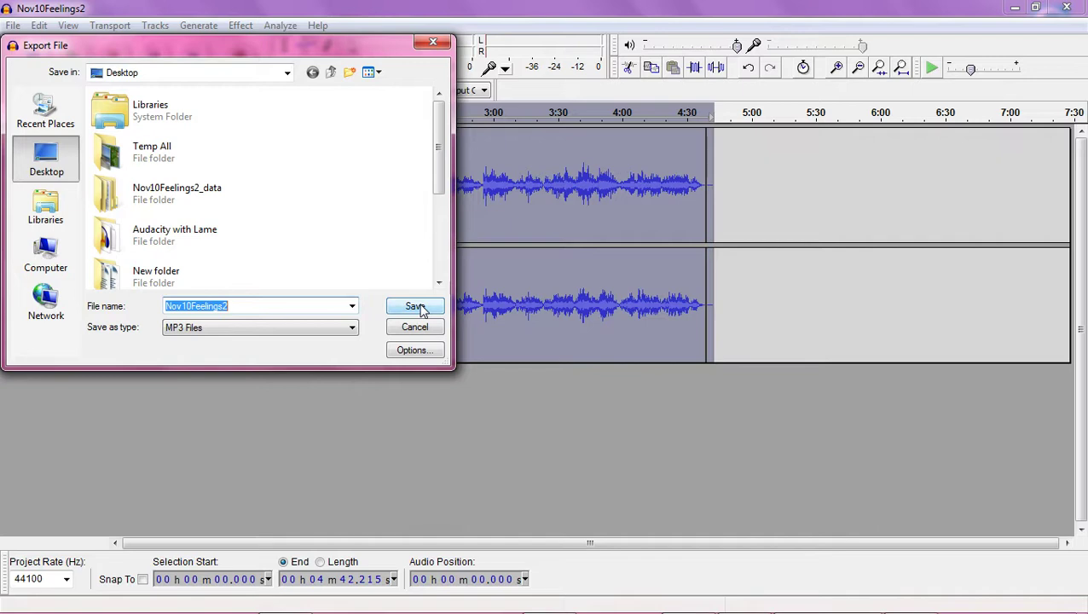
left_click(418, 307)
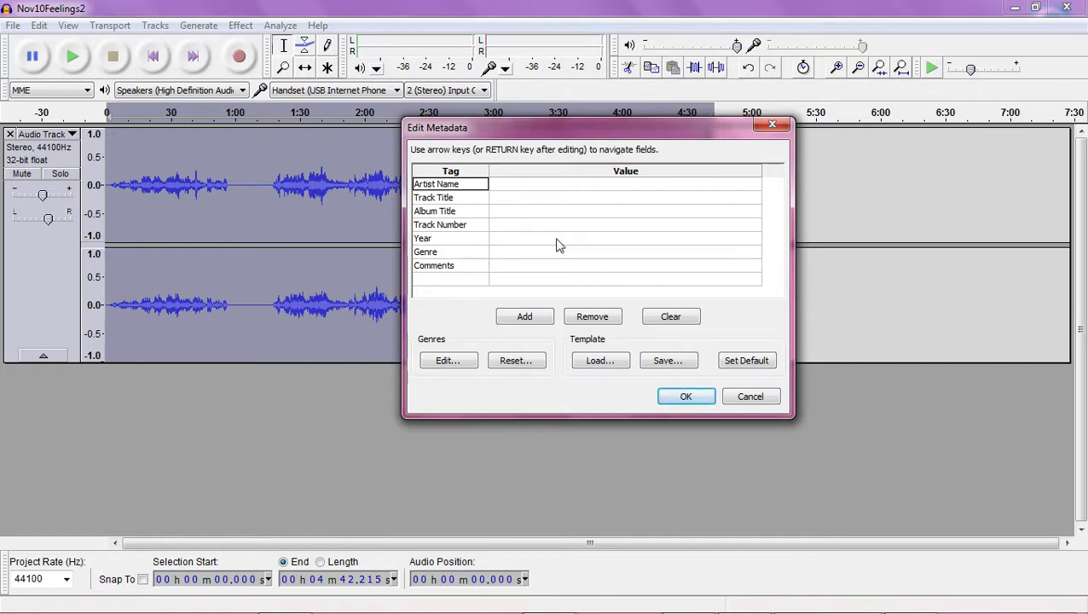
Accept the blank metadata tags to complete the 128 Kbps Nov10Feelings2 MP3 export.
left_click(683, 398)
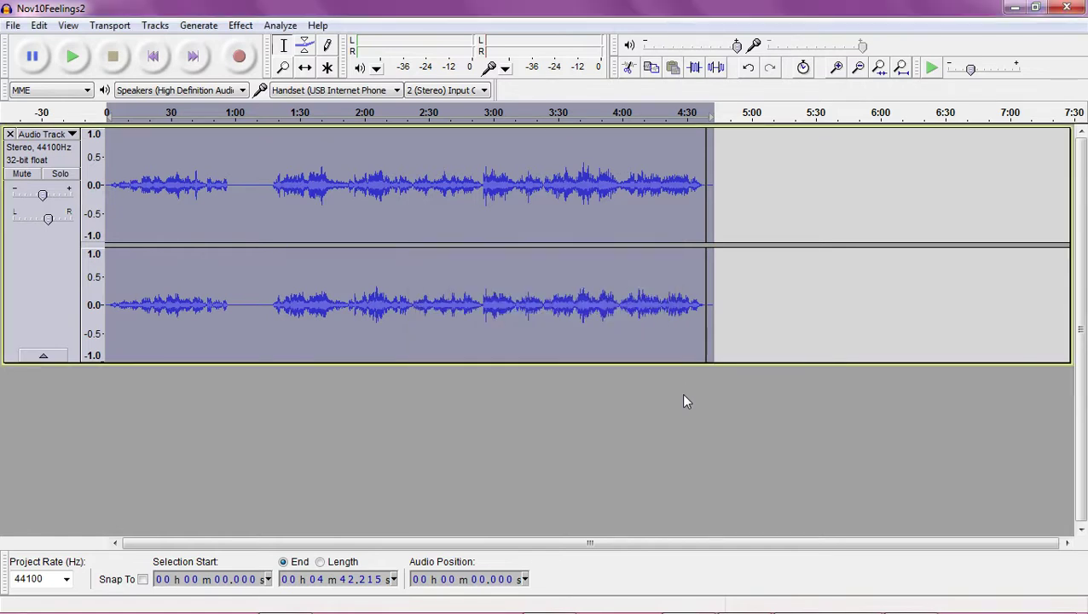
Minimize Audacity, center the Nov10Feelings2 MP3 icon on the desktop, play it in Windows Media Player, then close it.
left_click(1033, 8)
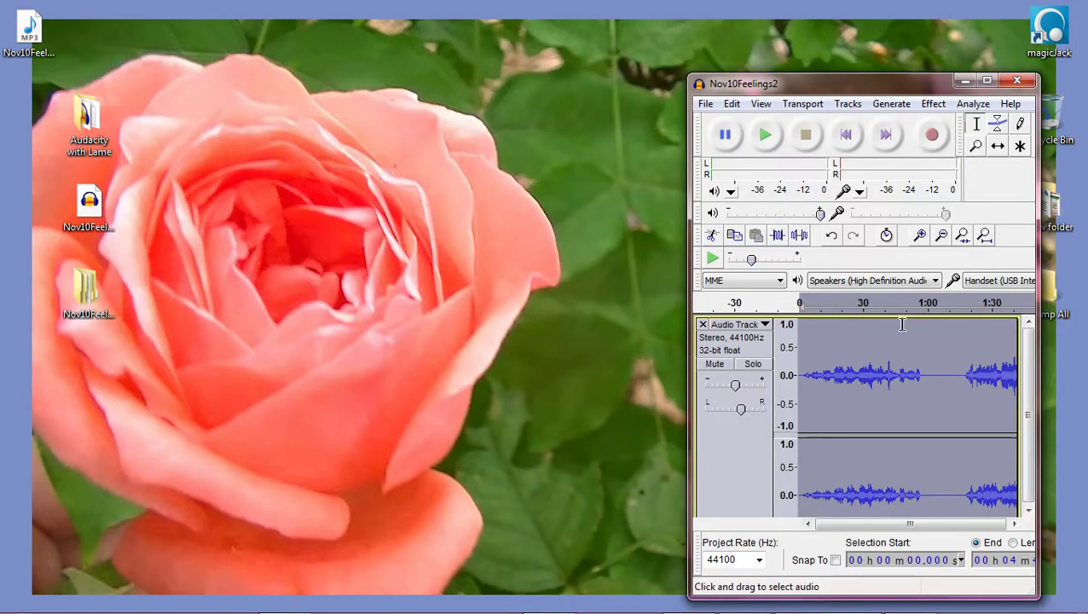
left_click(960, 82)
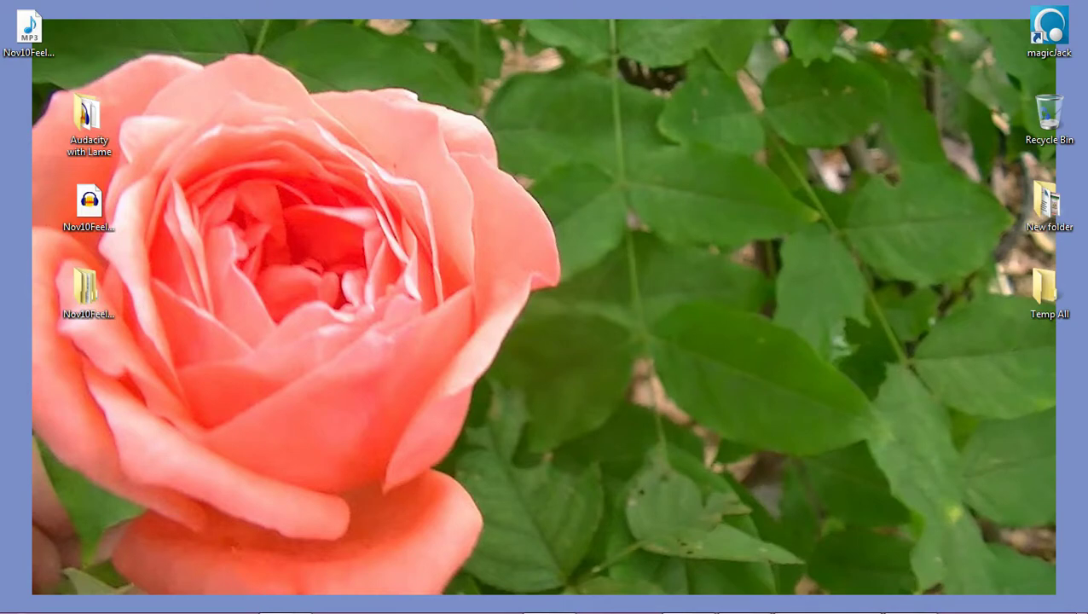
left_click_drag(29, 33, 392, 369)
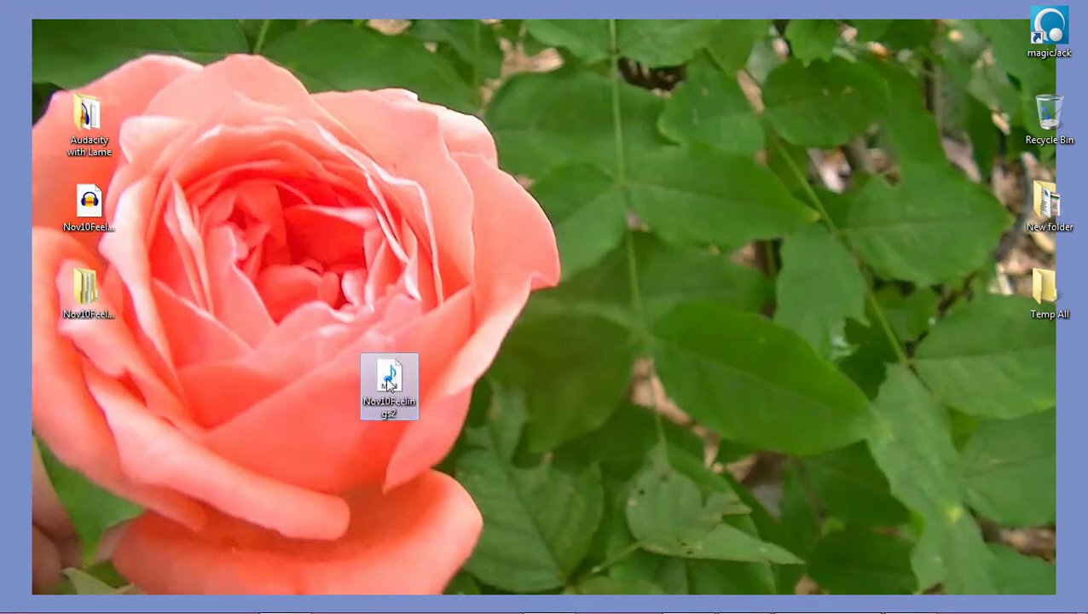
double_click(384, 405)
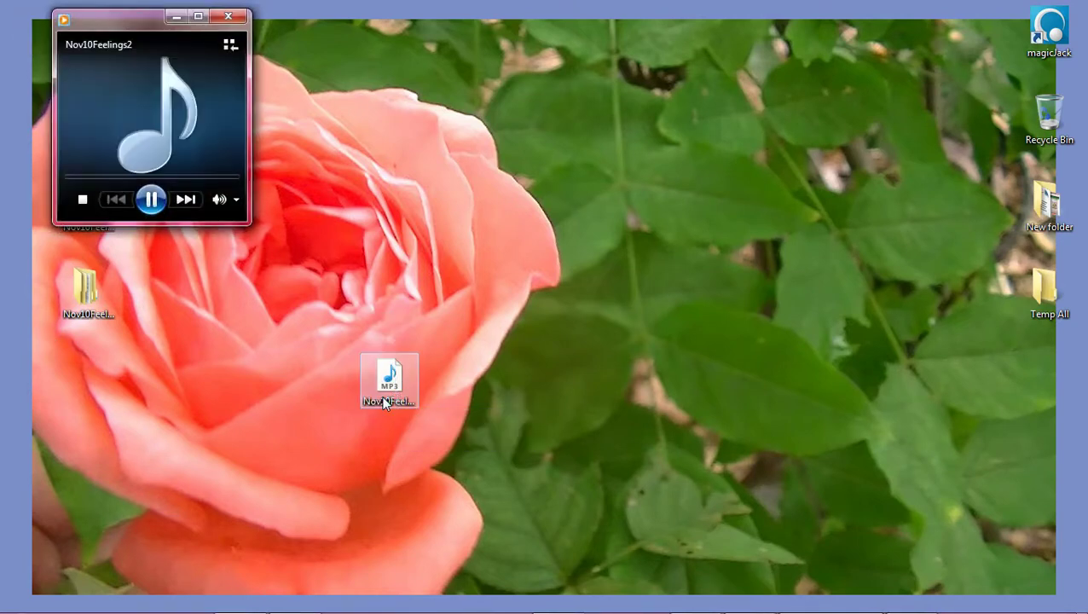
left_click(229, 17)
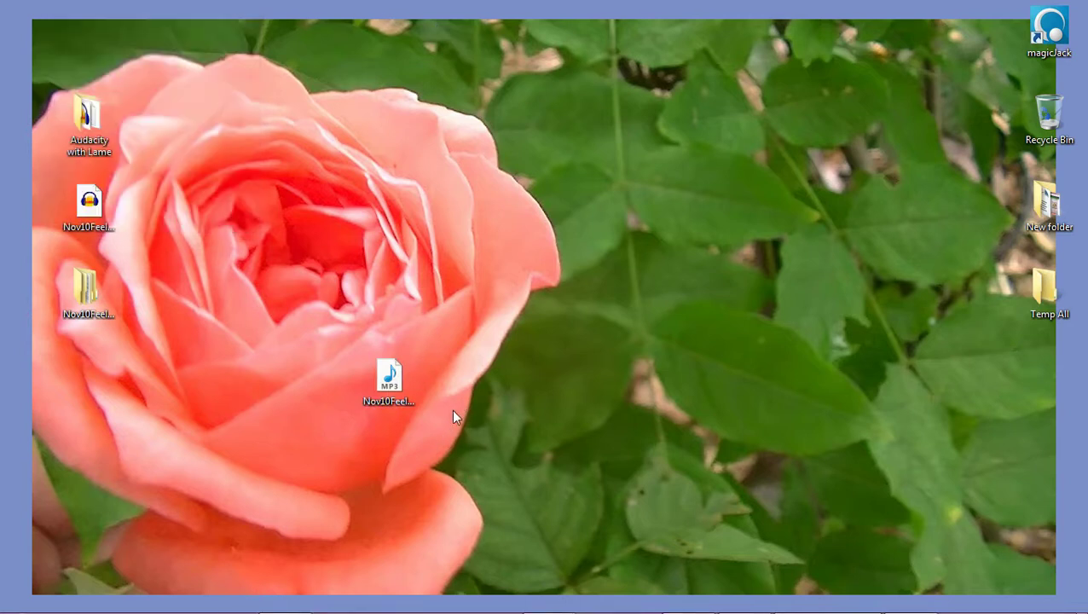